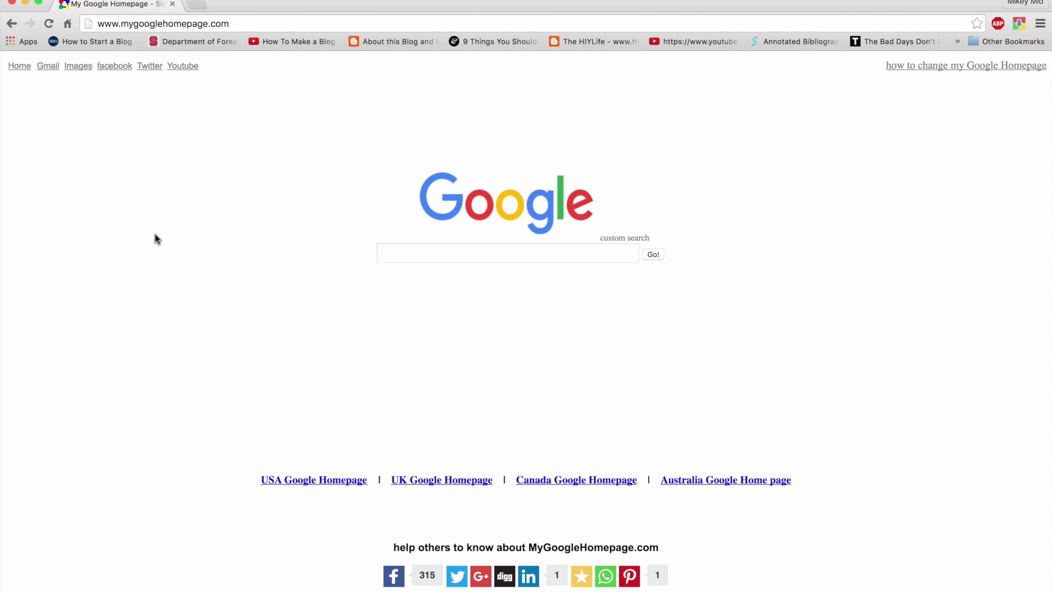
Go to earthexplorer.usgs.gov in the current Chrome tab
{"action": "left_click", "coordinate": [147, 24]}
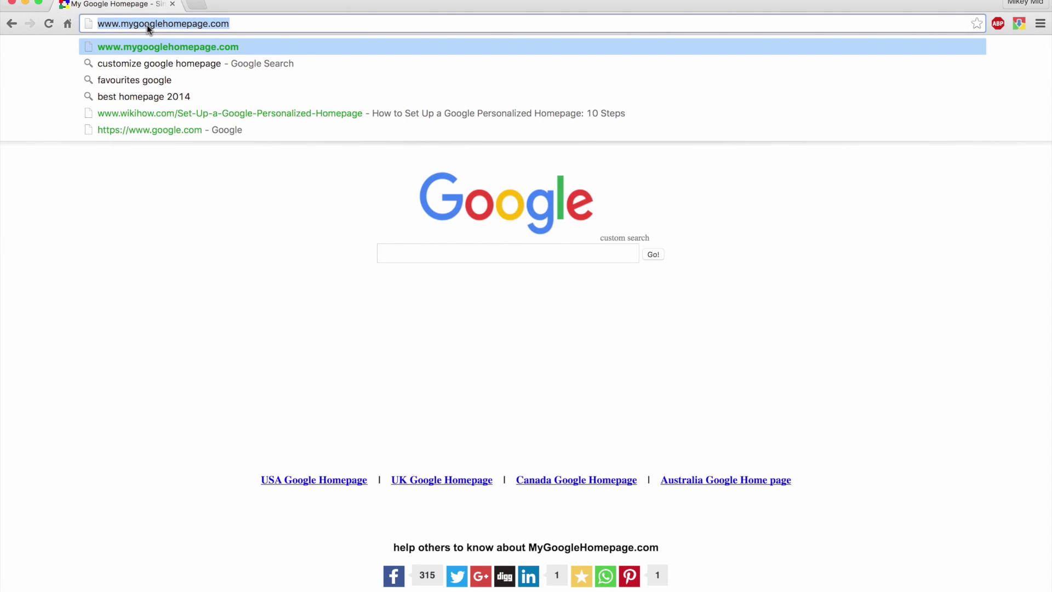
{"action": "type", "text": "earthexplorer.usgs.gov"}
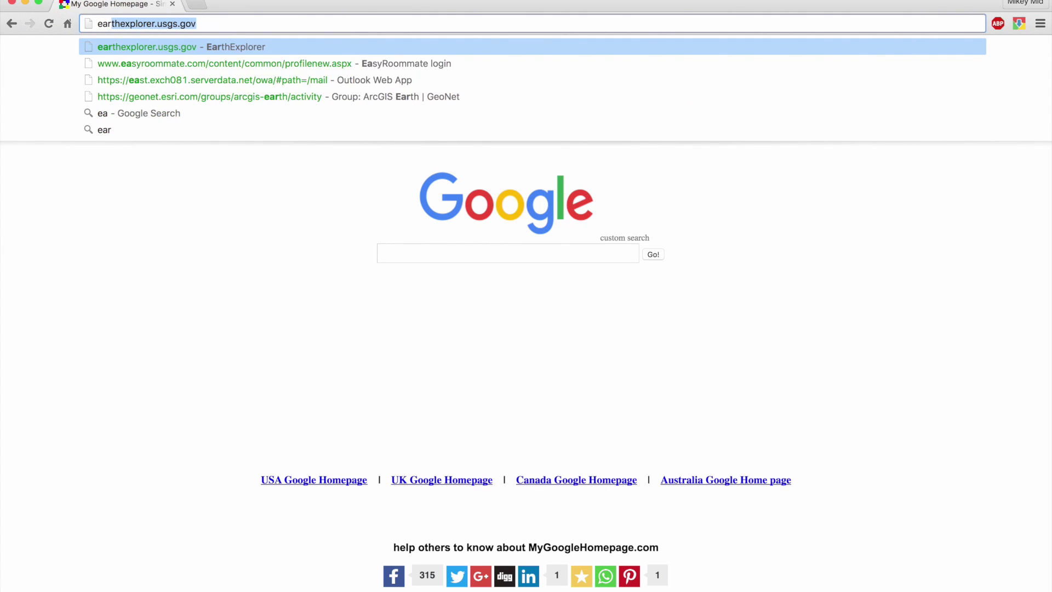
{"action": "left_click", "coordinate": [121, 48]}
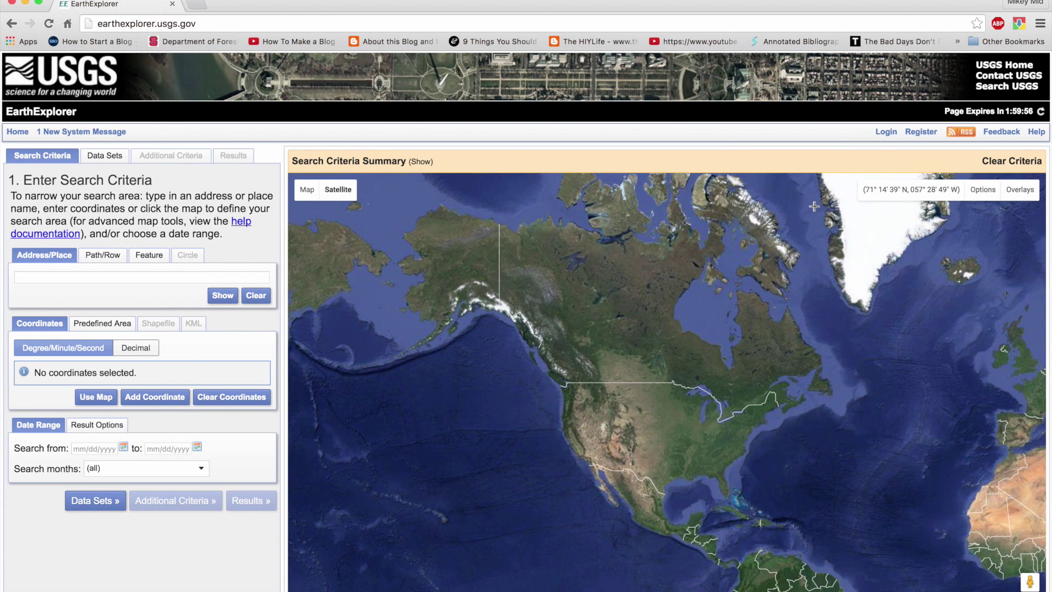
Sign in, then add the Hofmann Forest, NC point (34° 53' 09" N, 077° 24' 04" W) as the search area
{"action": "left_click", "coordinate": [885, 137]}
{"action": "left_click", "coordinate": [528, 309]}
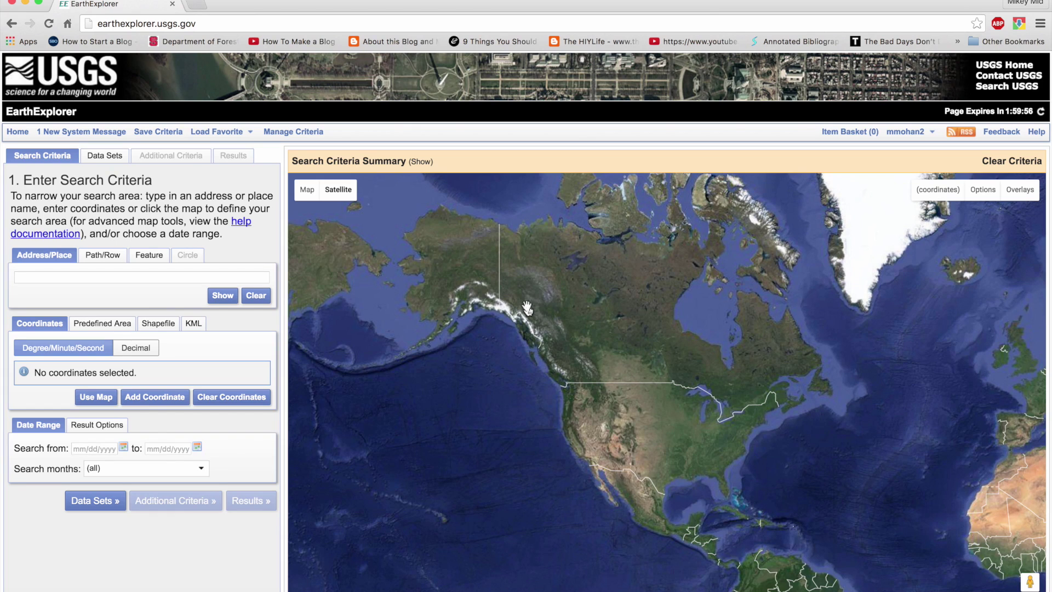
{"action": "left_click", "coordinate": [129, 281]}
{"action": "type", "text": "hofmann forest nc"}
{"action": "key", "text": "Return"}
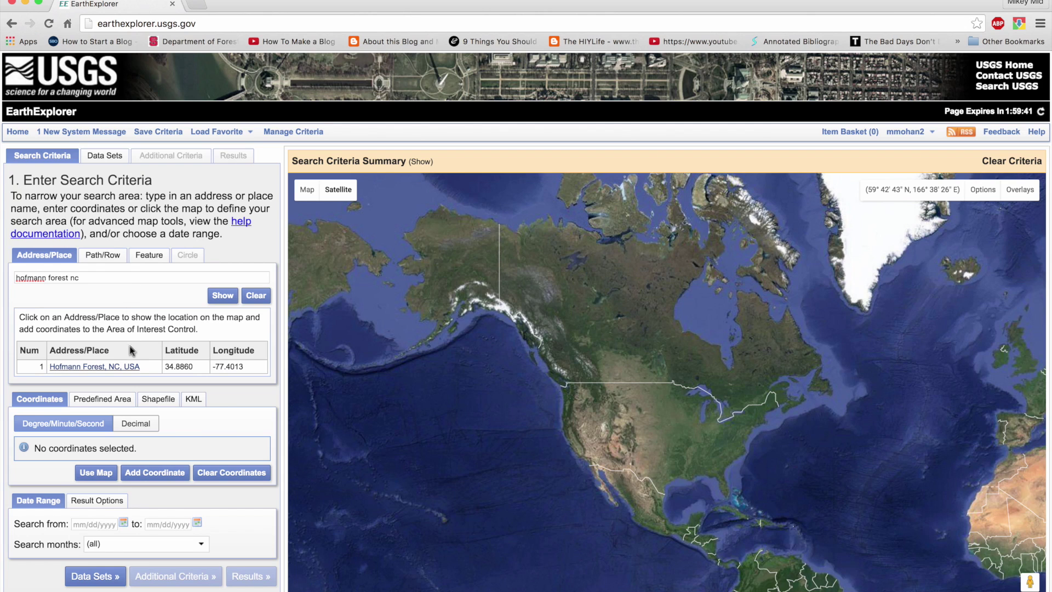
{"action": "left_click", "coordinate": [121, 367]}
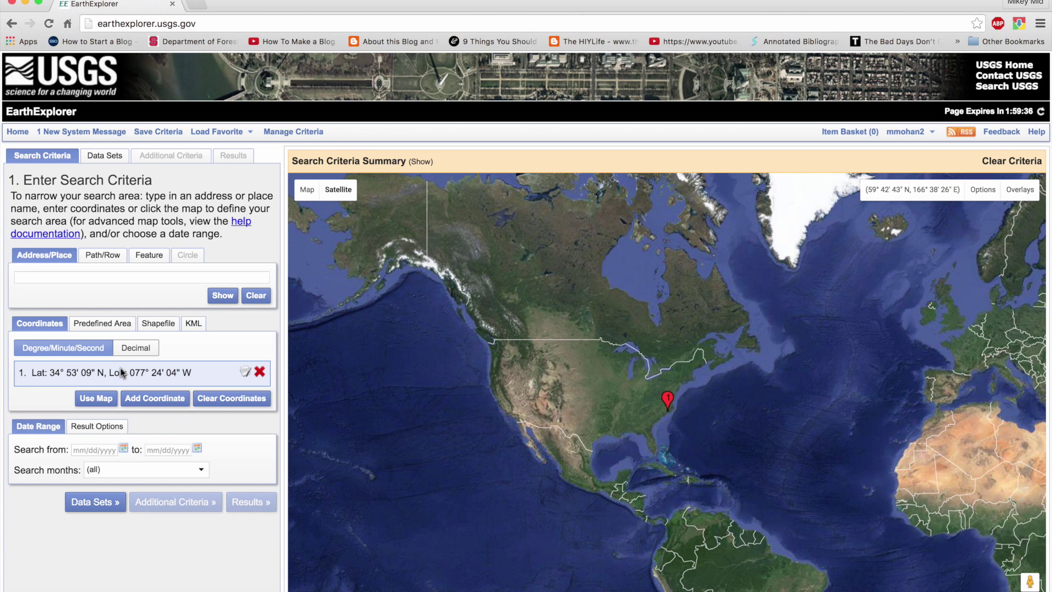
{"action": "left_click", "coordinate": [125, 449]}
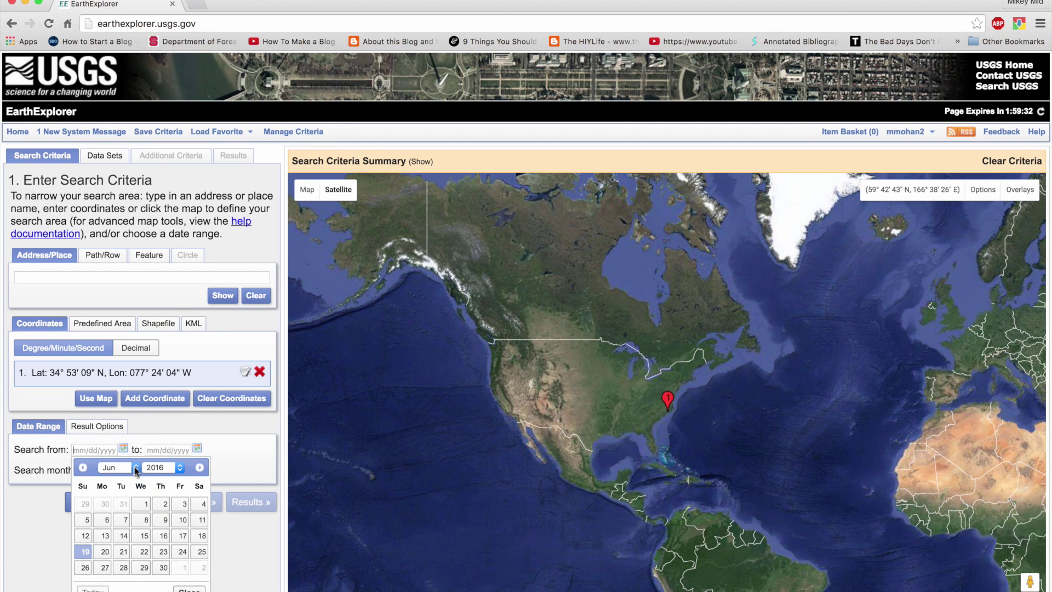
Pick March 30, 2013 as the start date and June 7, 2016 as the end date
{"action": "left_click", "coordinate": [135, 468]}
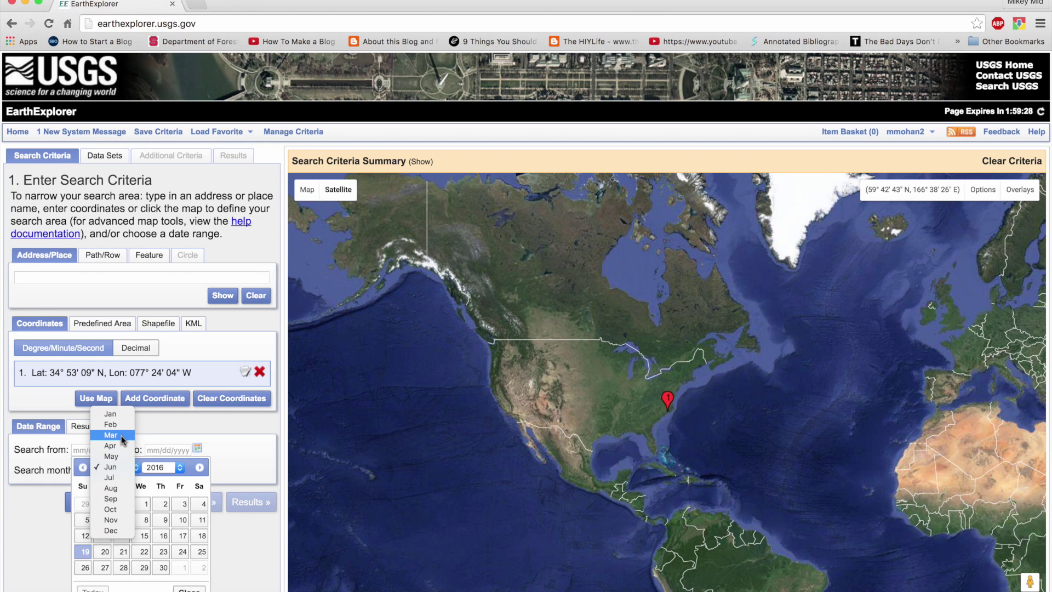
{"action": "left_click", "coordinate": [156, 466]}
{"action": "left_click", "coordinate": [169, 468]}
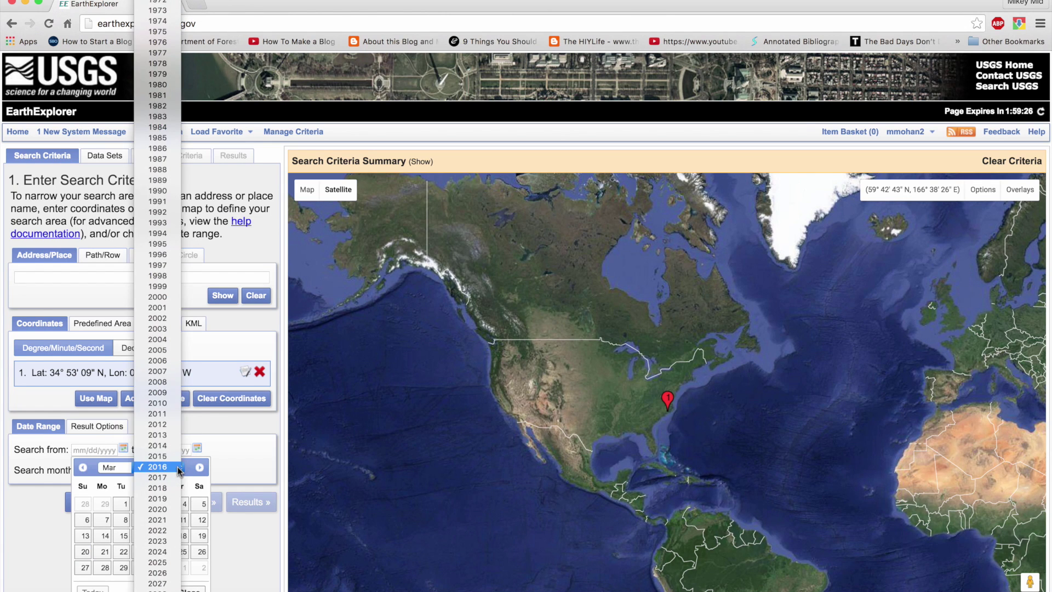
{"action": "left_click", "coordinate": [163, 435]}
{"action": "left_click", "coordinate": [201, 567]}
{"action": "left_click", "coordinate": [197, 448]}
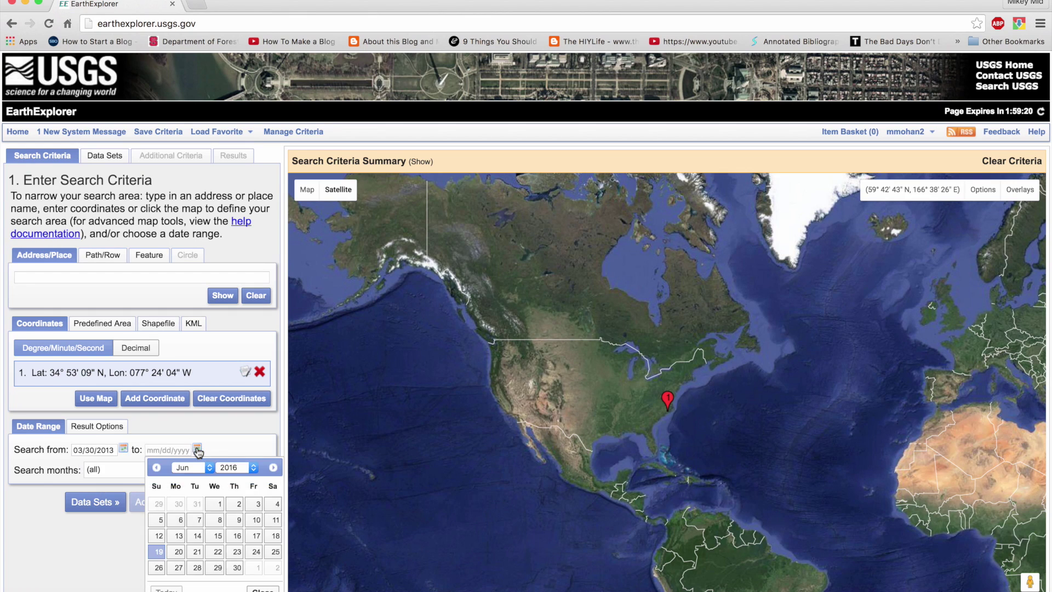
{"action": "left_click", "coordinate": [201, 517]}
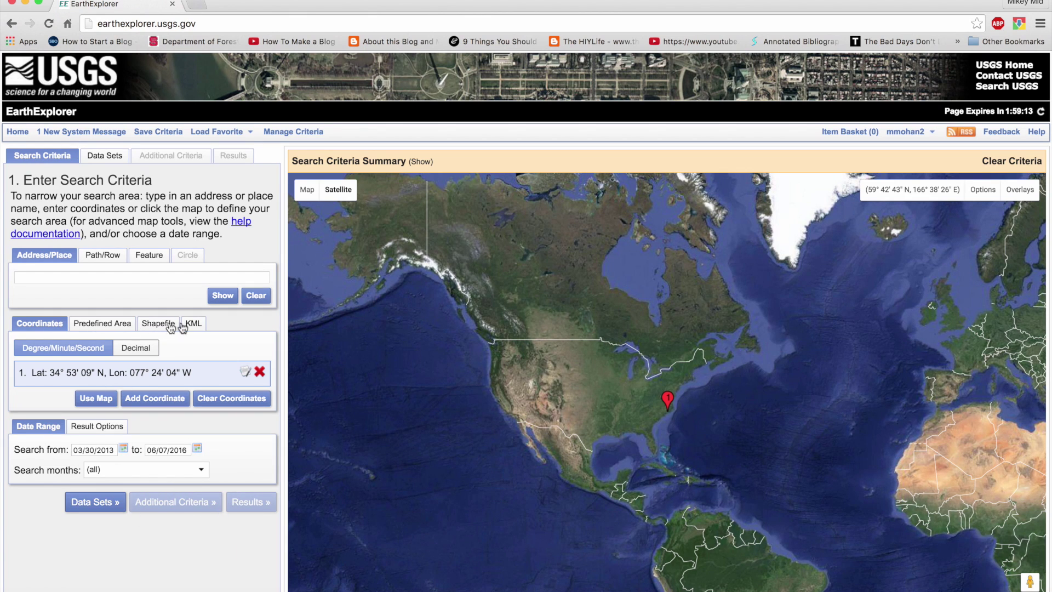
{"action": "left_click", "coordinate": [104, 257]}
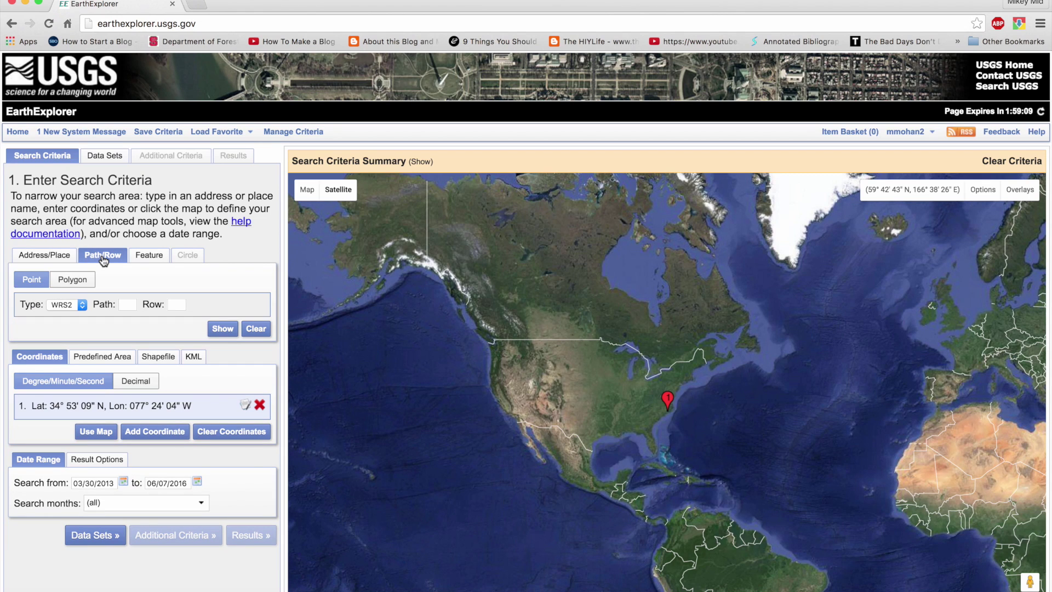
{"action": "left_click", "coordinate": [147, 257]}
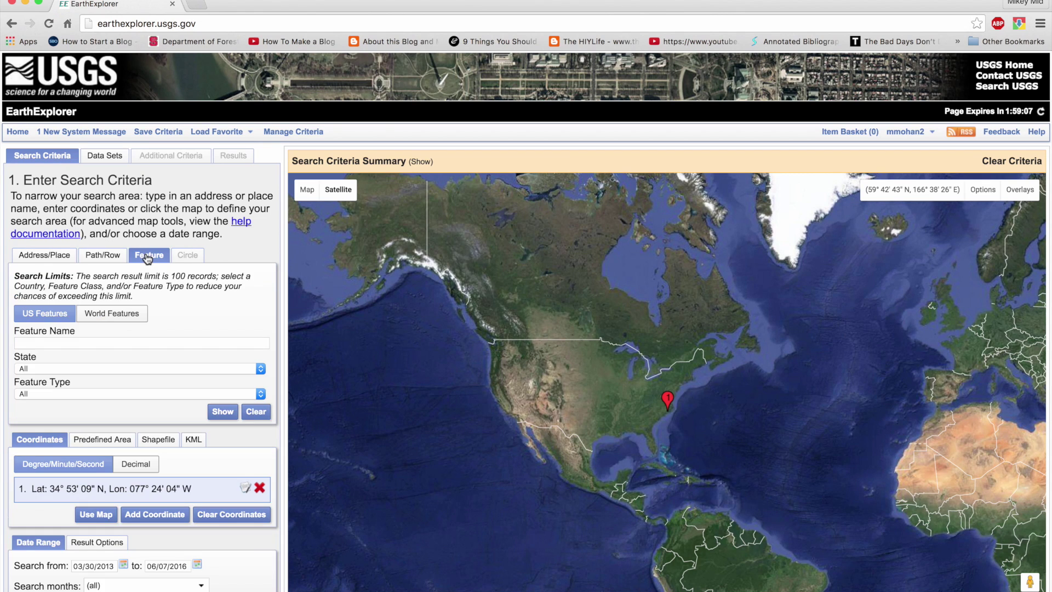
{"action": "left_click", "coordinate": [106, 259]}
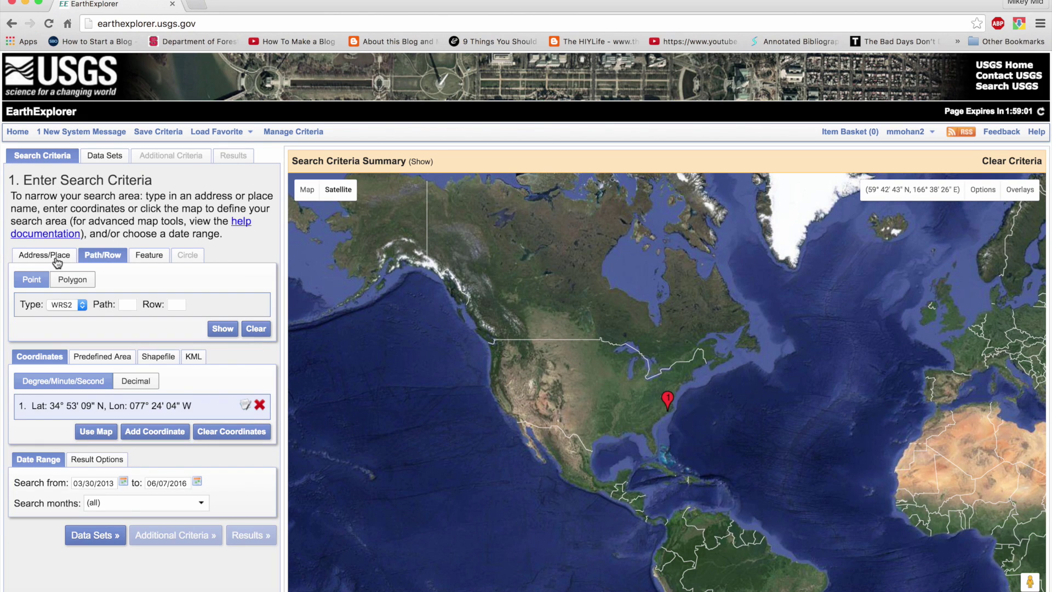
{"action": "left_click", "coordinate": [57, 258]}
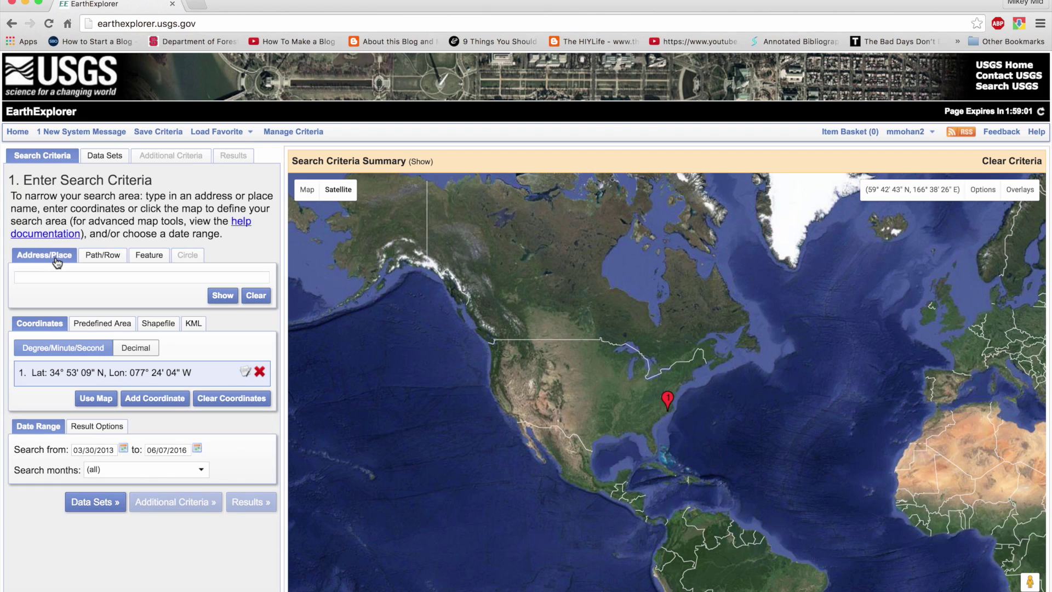
Filter data sets by 'lid', check LIDAR under Digital Elevation, and run the search
{"action": "left_click", "coordinate": [98, 503]}
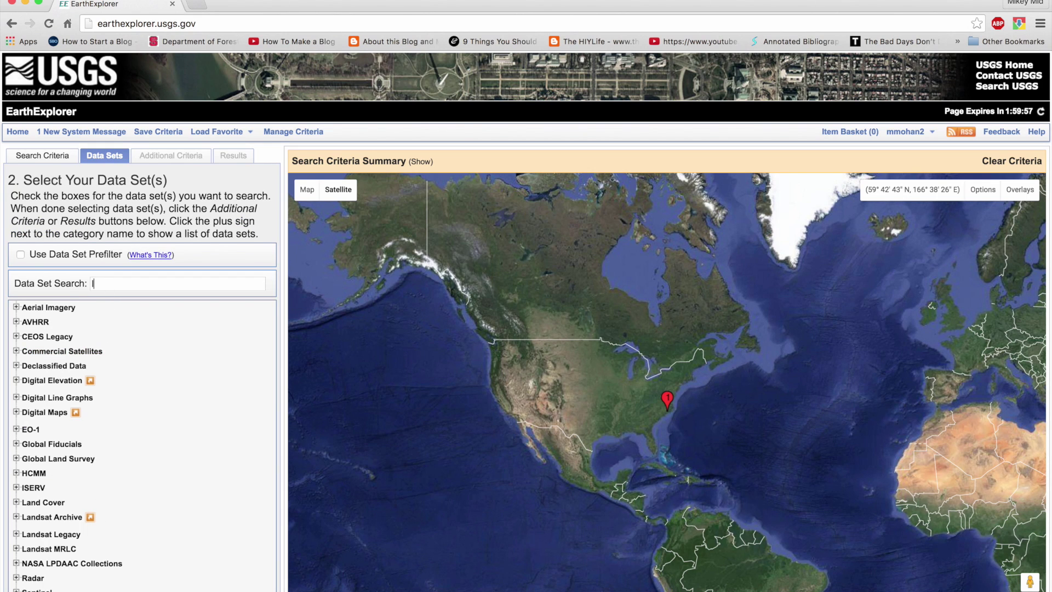
{"action": "type", "text": "lid"}
{"action": "left_click", "coordinate": [120, 312]}
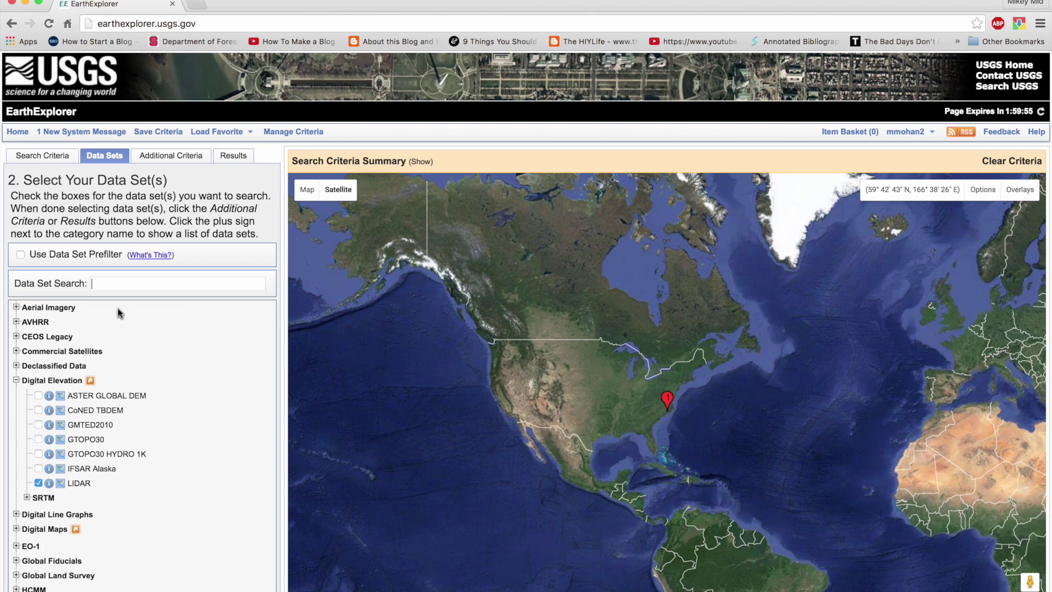
{"action": "left_click", "coordinate": [38, 483]}
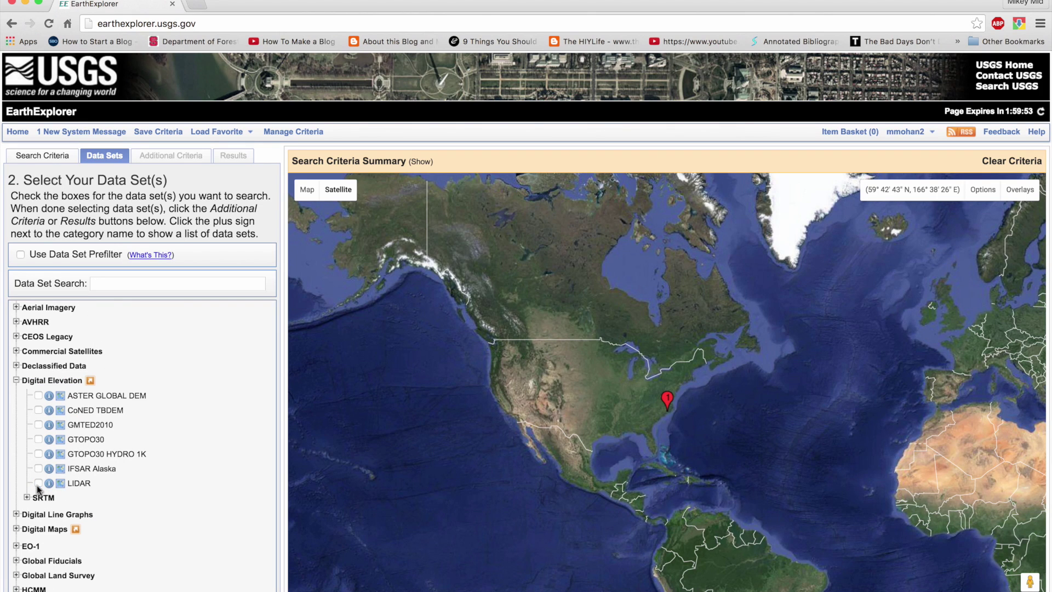
{"action": "left_click", "coordinate": [38, 484]}
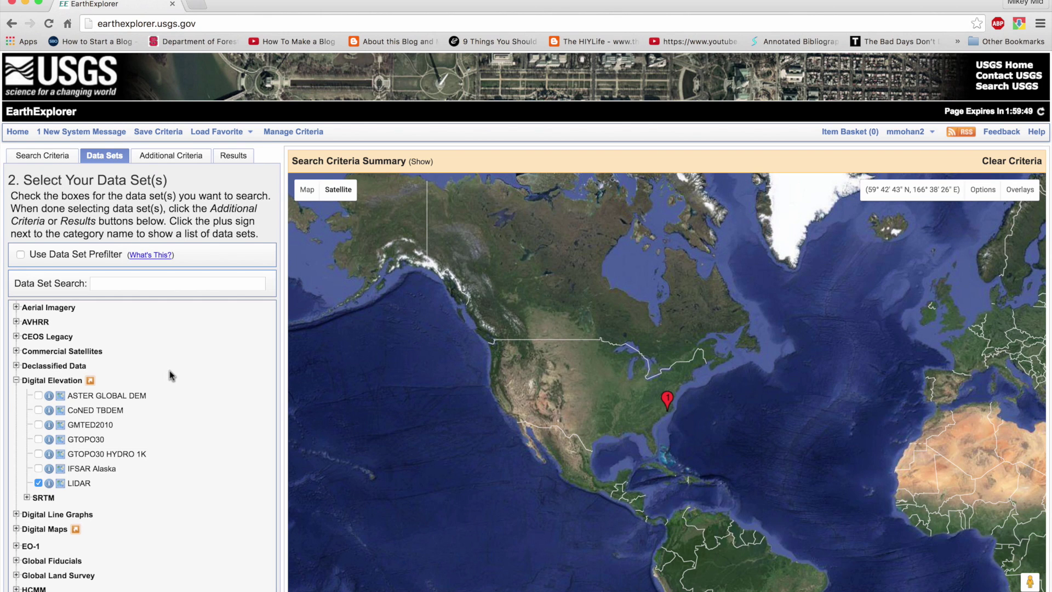
{"action": "scroll", "coordinate": [169, 374], "scroll_direction": "down", "scroll_amount": 5}
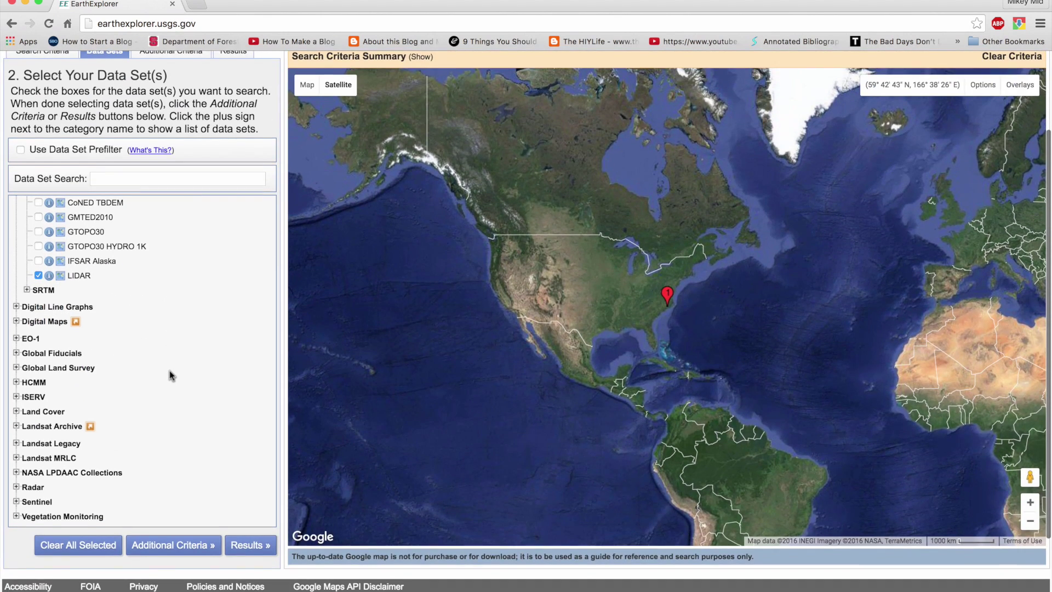
{"action": "left_click", "coordinate": [160, 550]}
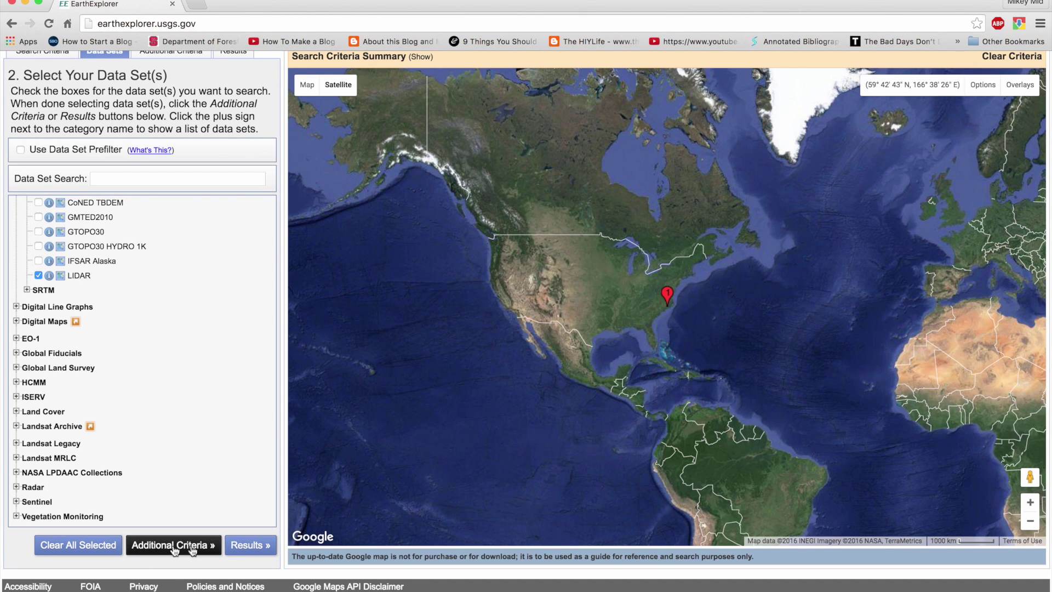
{"action": "left_click", "coordinate": [241, 546]}
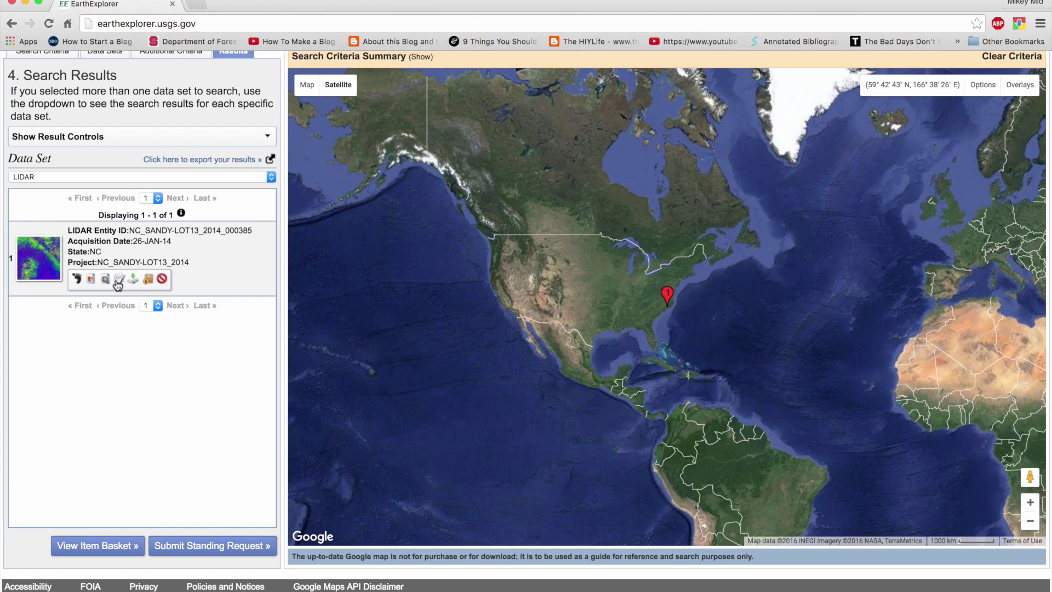
View the full metadata of result NC_SANDY-LOT13_2014_000385, then close it
{"action": "left_click", "coordinate": [45, 258]}
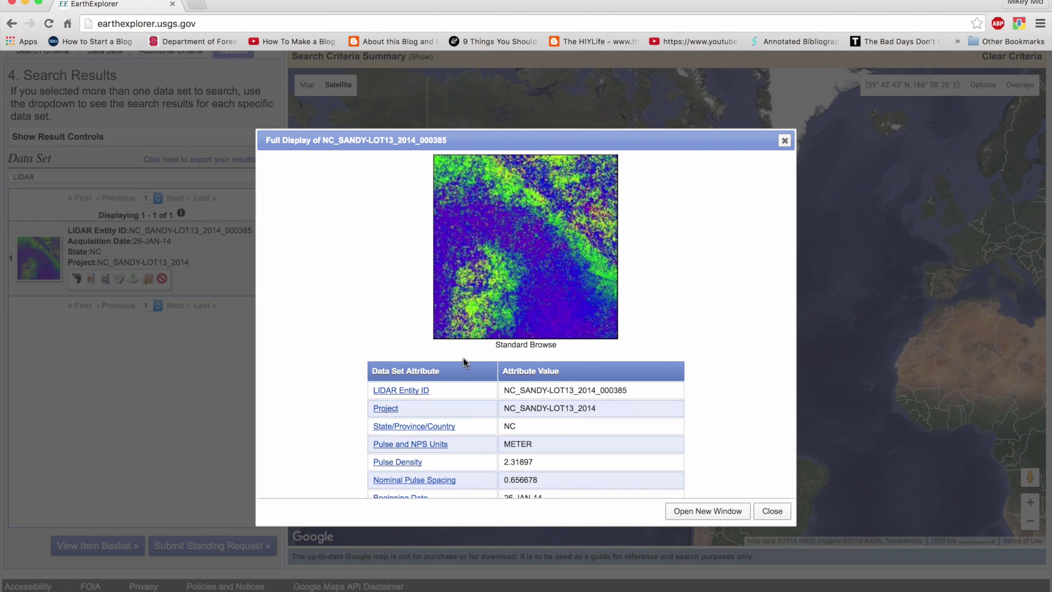
{"action": "scroll", "coordinate": [463, 362], "scroll_direction": "down", "scroll_amount": 6}
{"action": "scroll", "coordinate": [471, 351], "scroll_direction": "down", "scroll_amount": 5}
{"action": "scroll", "coordinate": [499, 312], "scroll_direction": "up", "scroll_amount": 15}
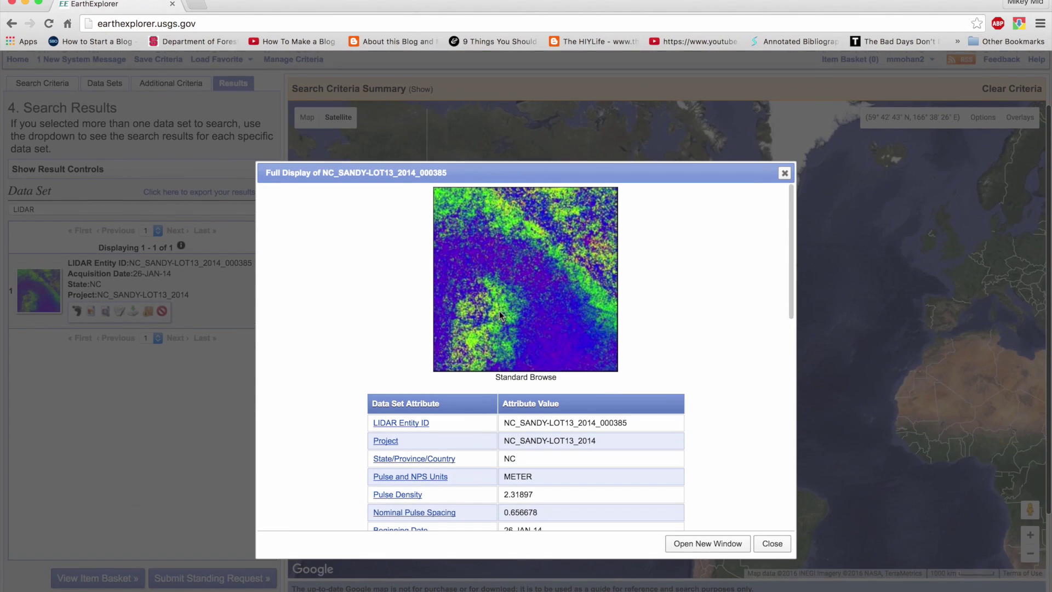
{"action": "left_click", "coordinate": [785, 173]}
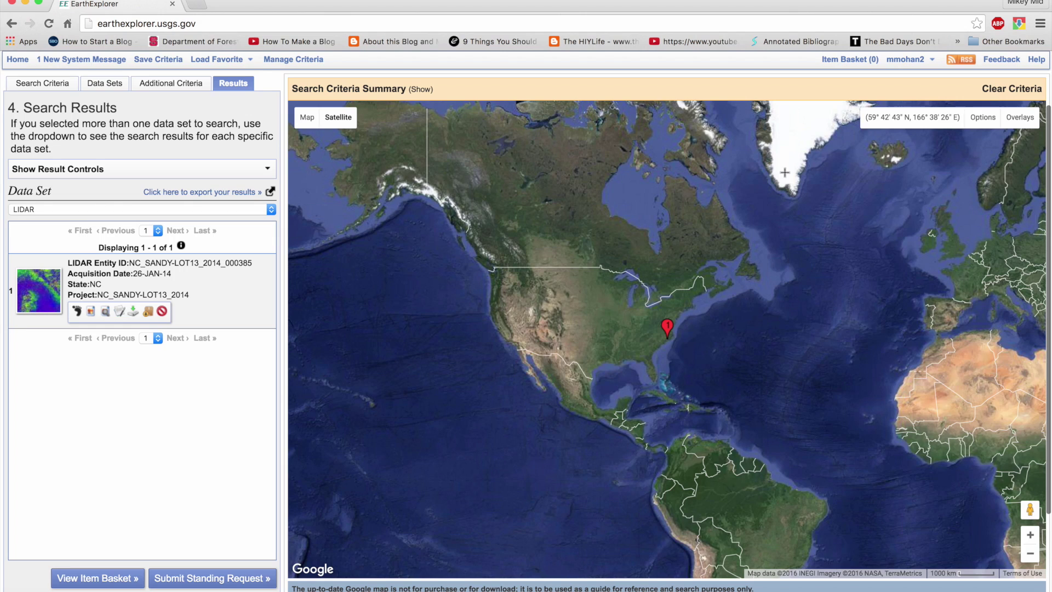
{"action": "left_click", "coordinate": [268, 194]}
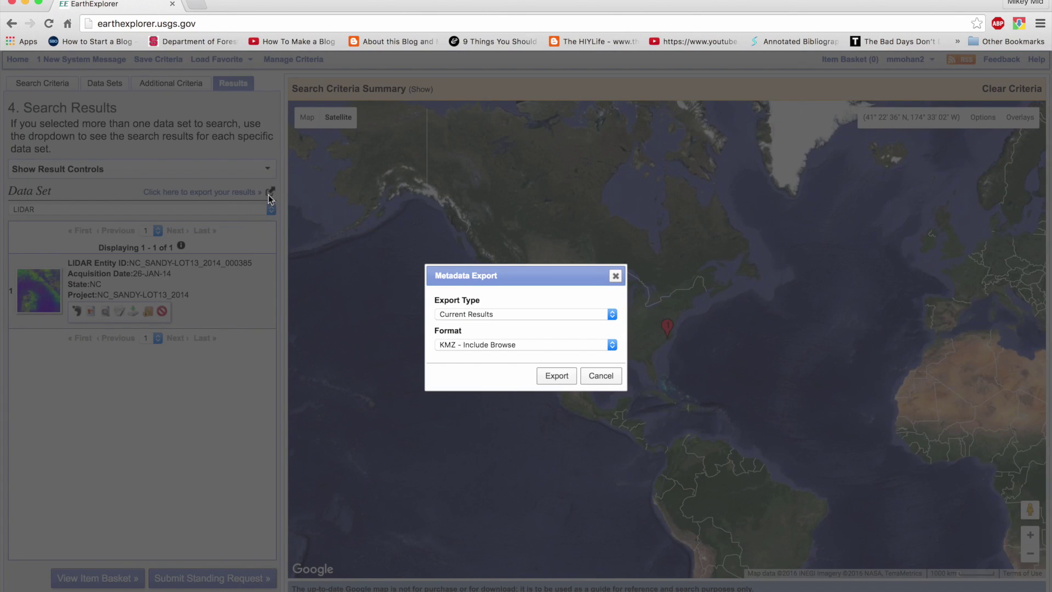
{"action": "left_click", "coordinate": [612, 345]}
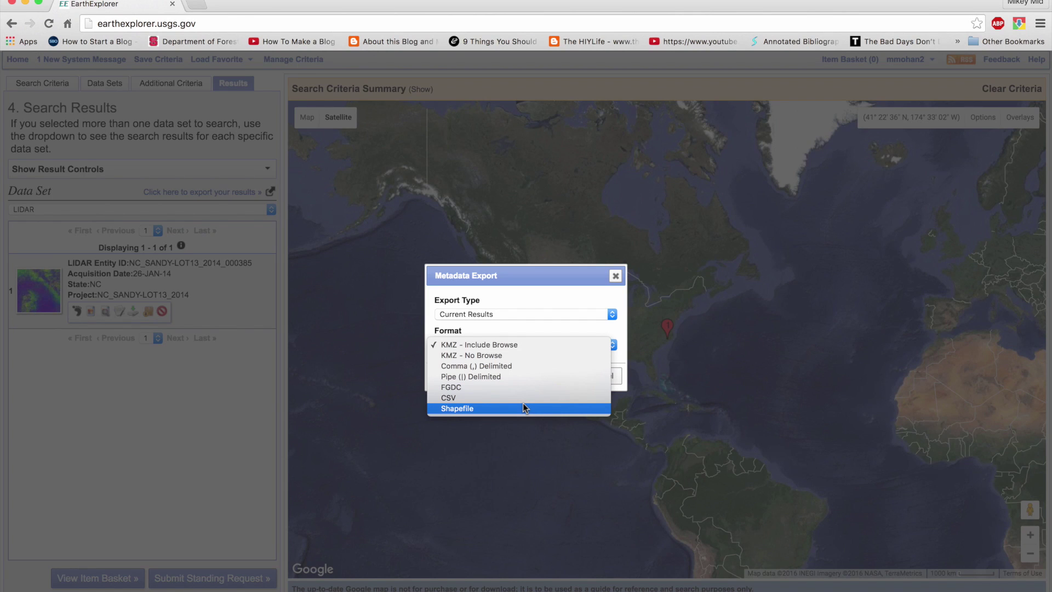
{"action": "left_click", "coordinate": [615, 275]}
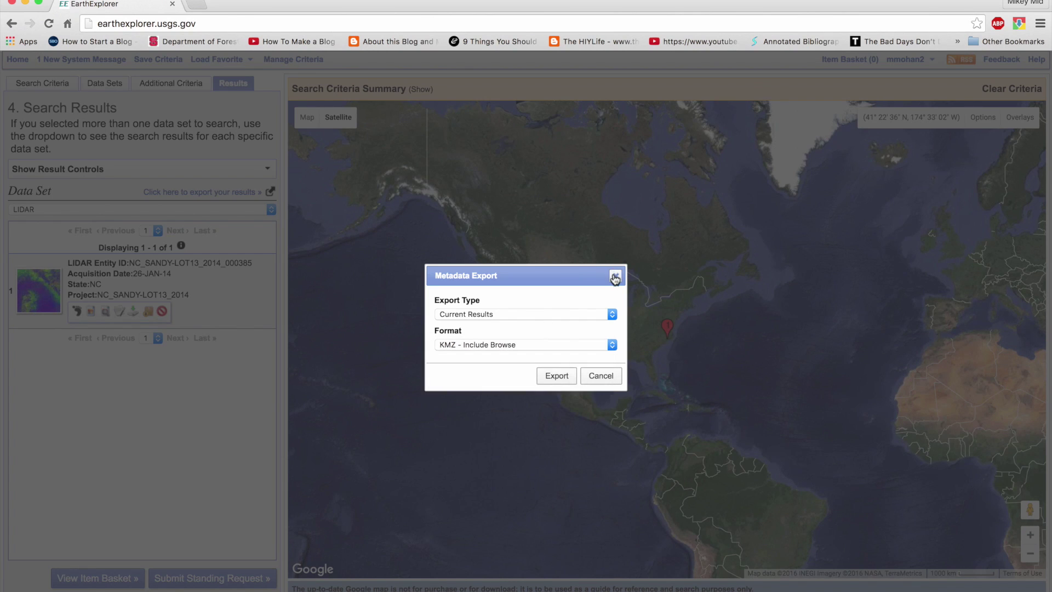
{"action": "left_click", "coordinate": [615, 276]}
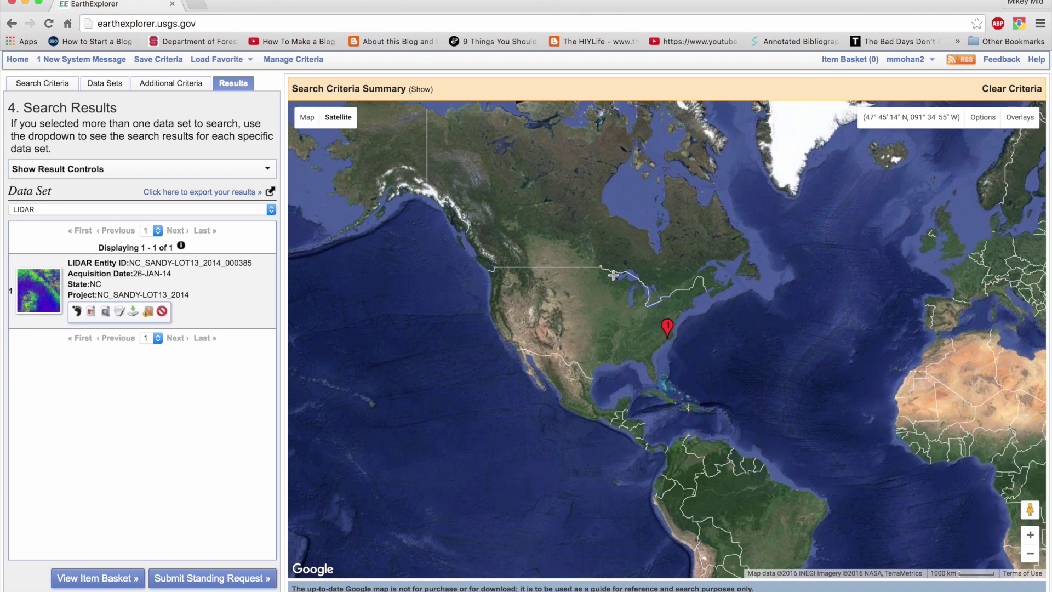
{"action": "left_click", "coordinate": [131, 315]}
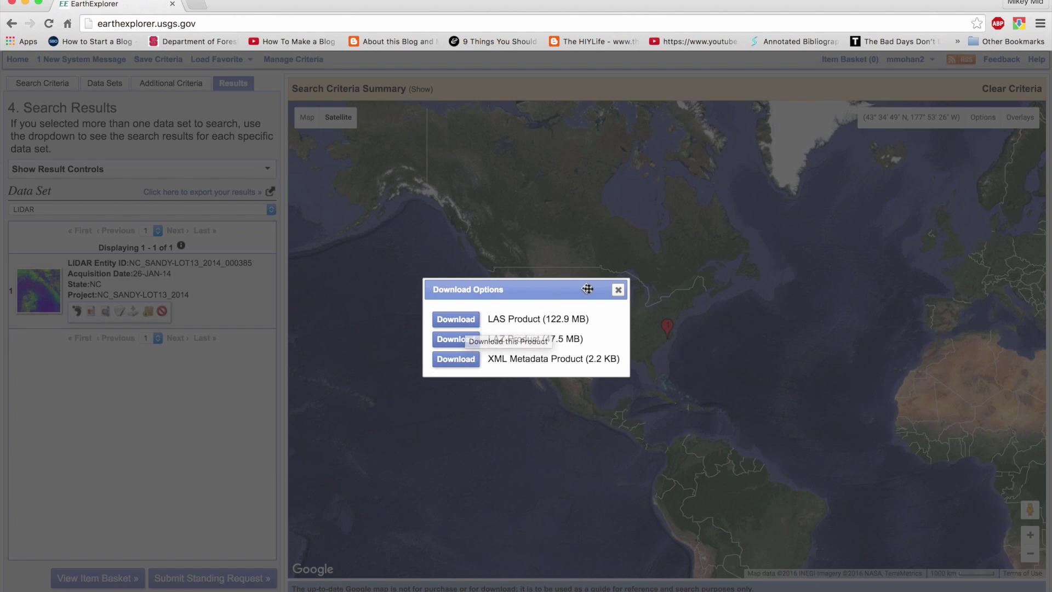
{"action": "left_click", "coordinate": [617, 290]}
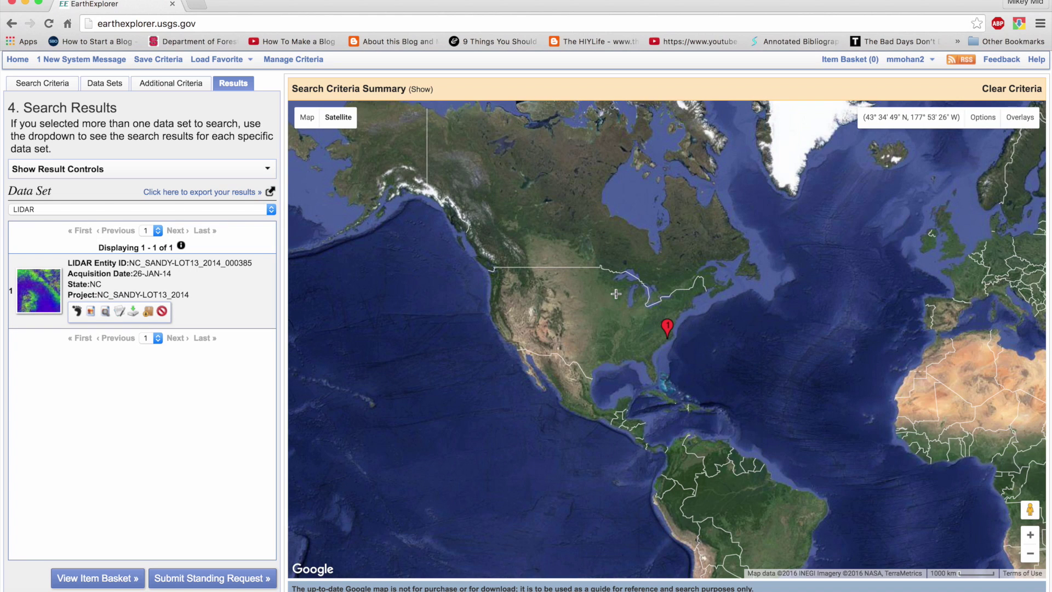